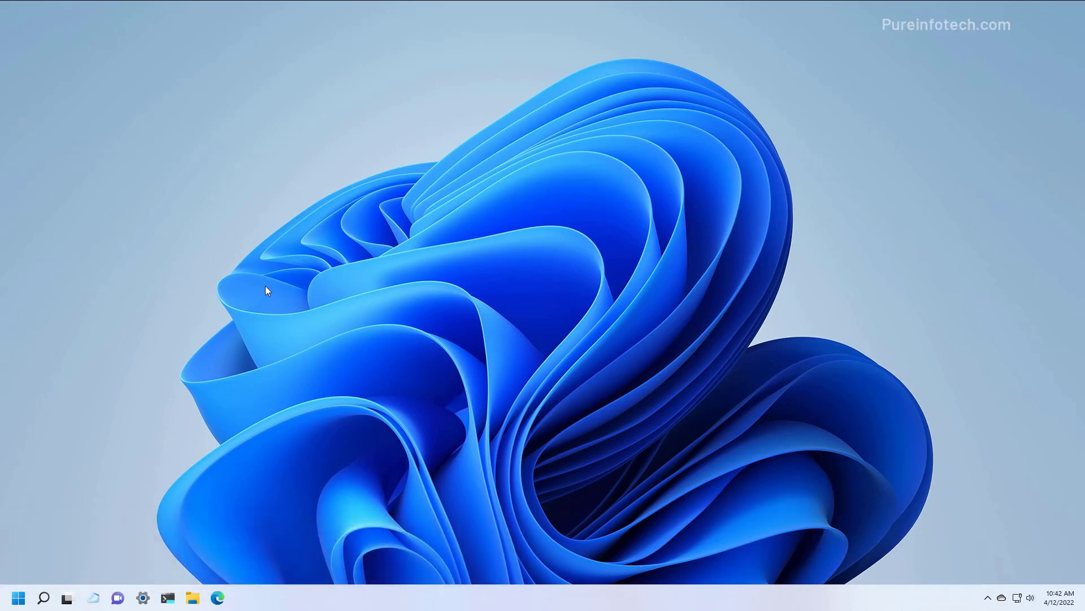
- Launch Windows Security from Start search and go to Virus & threat protection's Ransomware protection page
{"action": "key", "text": "super"}
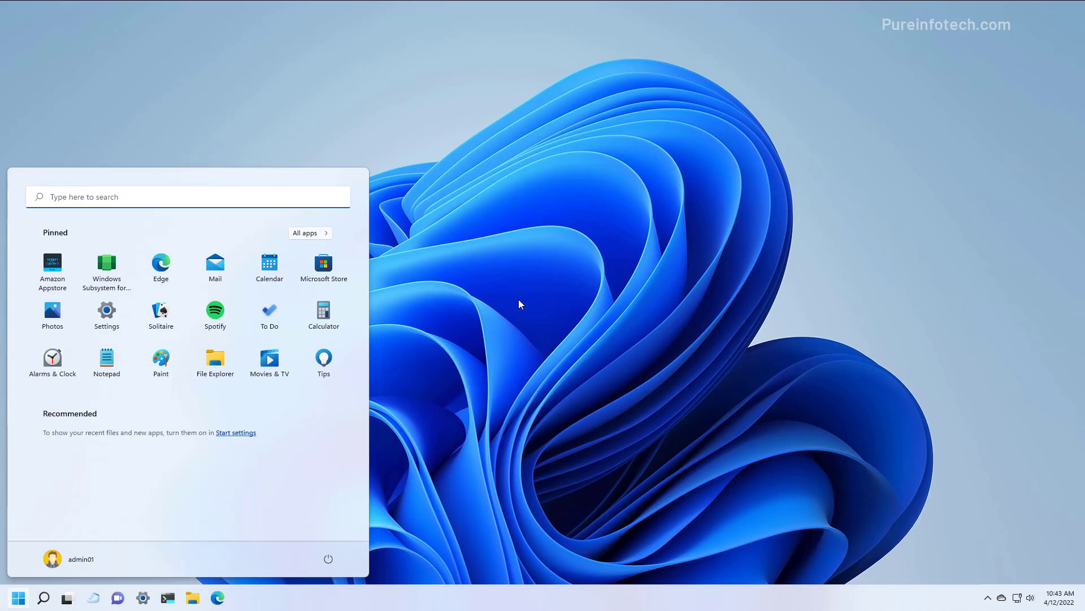
{"action": "type", "text": "windows "}
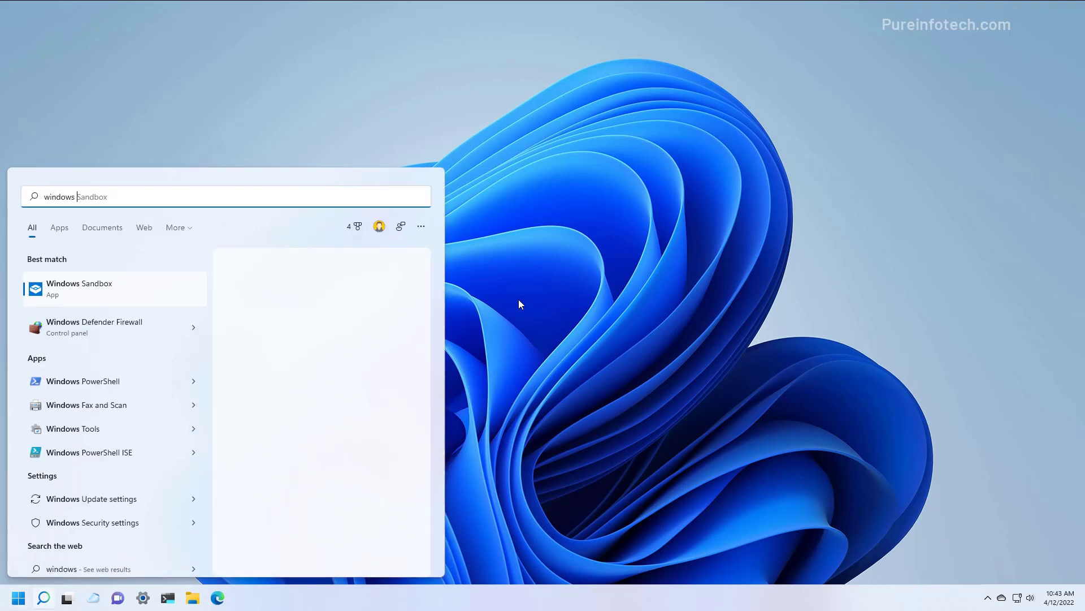
{"action": "type", "text": "sec"}
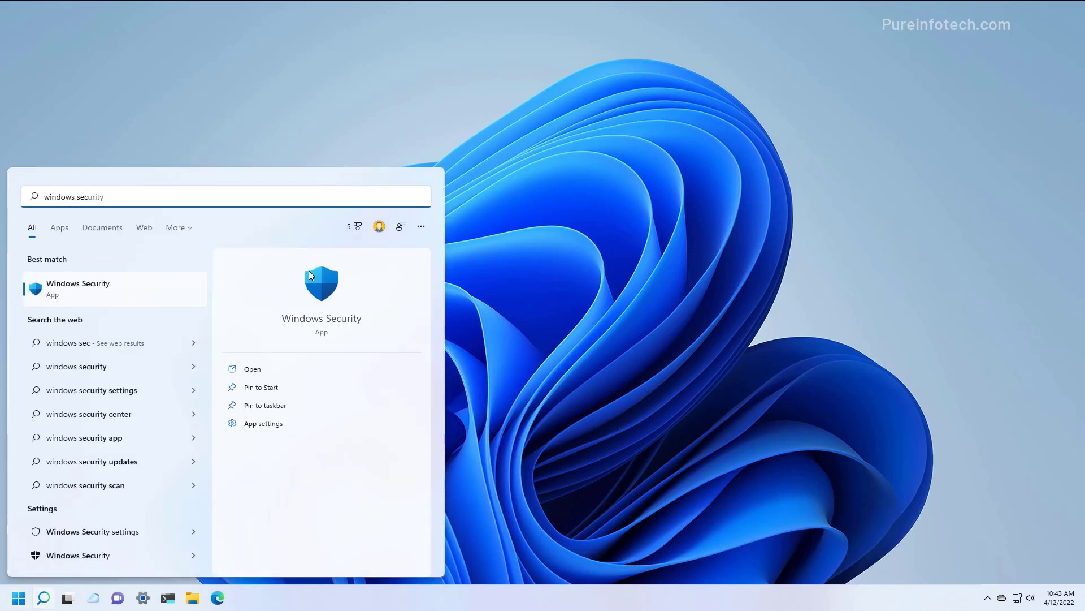
{"action": "left_click", "coordinate": [124, 302]}
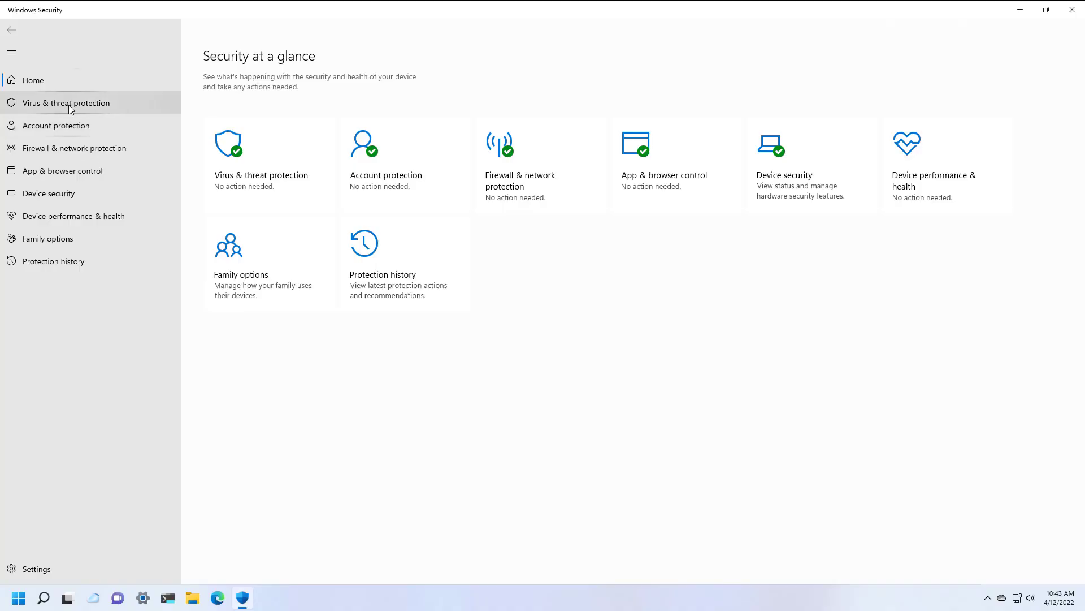
{"action": "left_click", "coordinate": [69, 104]}
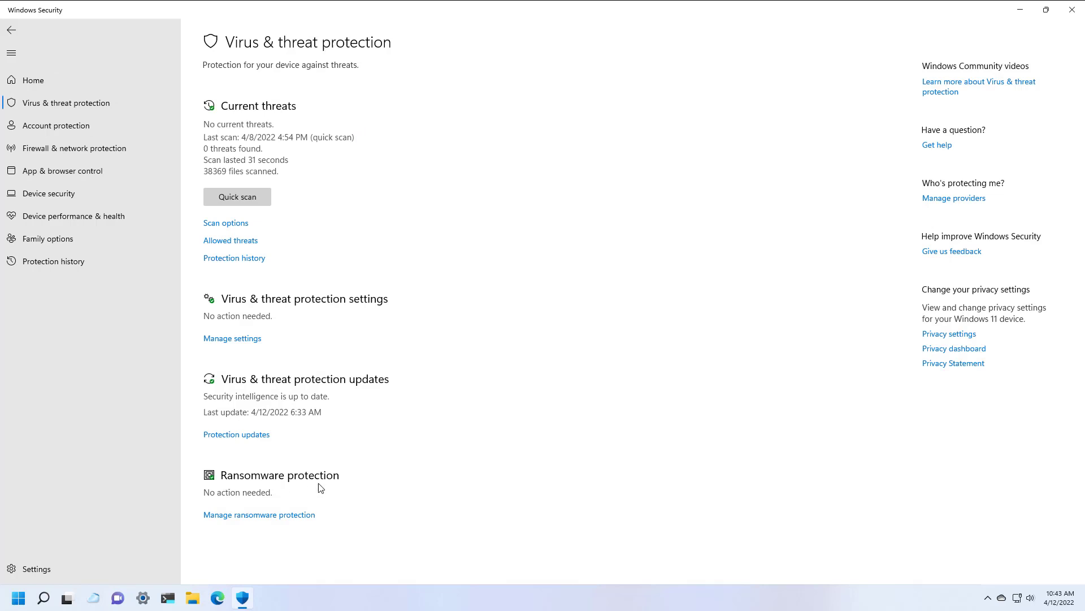
{"action": "left_click", "coordinate": [244, 515]}
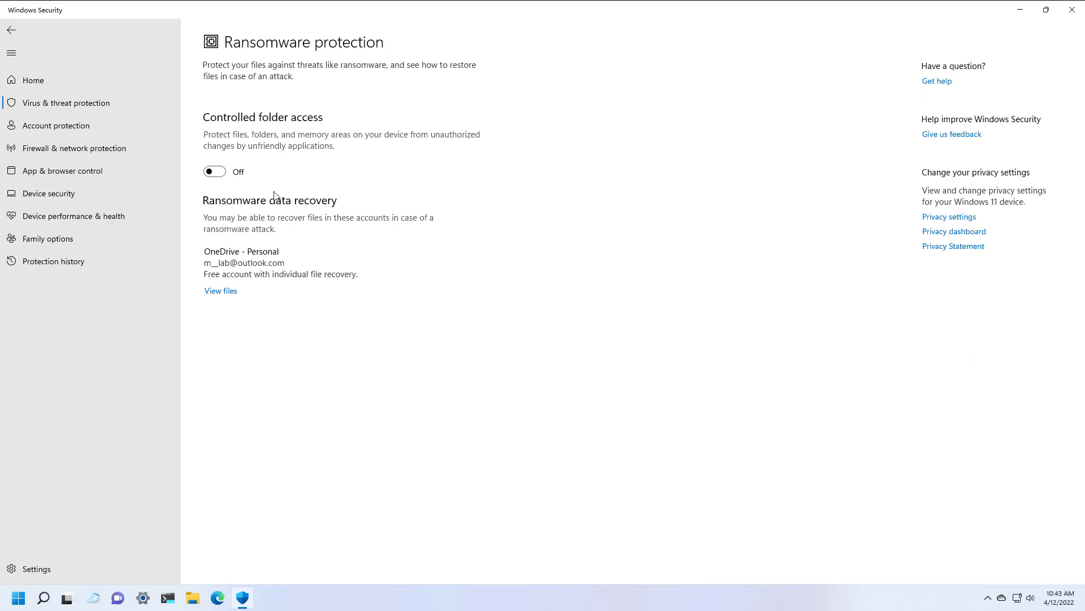
- Switch Controlled folder access On and approve the UAC prompt
{"action": "left_click", "coordinate": [215, 171]}
{"action": "left_click", "coordinate": [490, 384]}
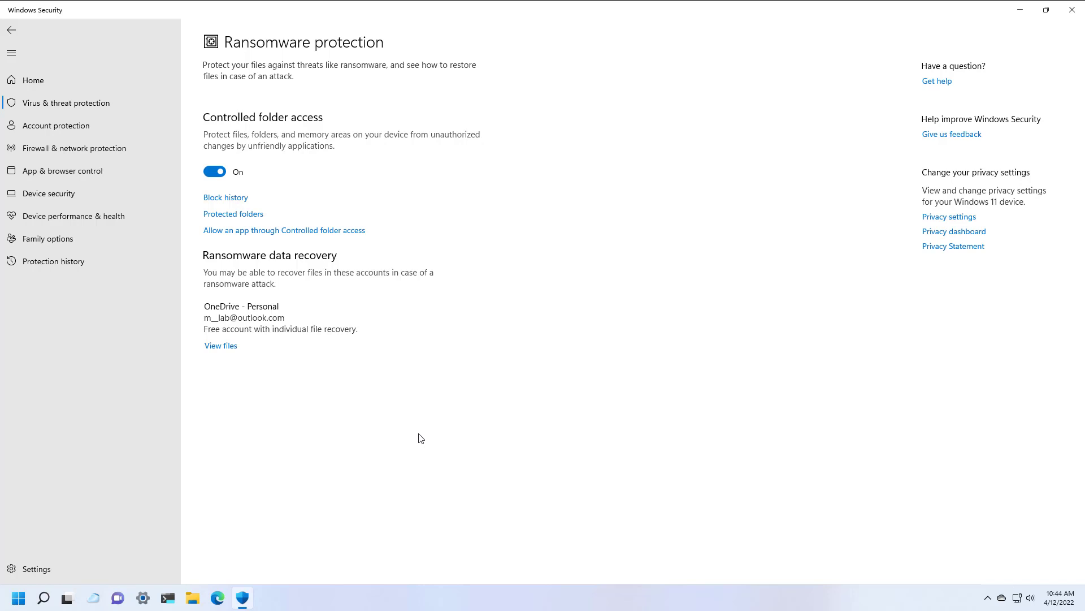
- Add New Volume (E:) as a protected folder
{"action": "left_click", "coordinate": [237, 216]}
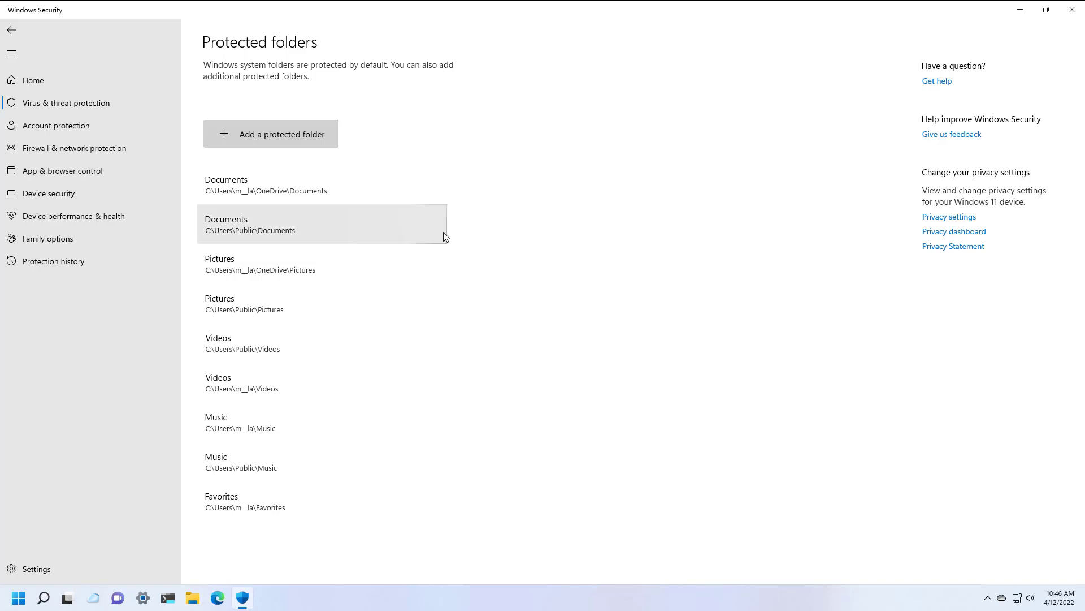
{"action": "left_click", "coordinate": [277, 137]}
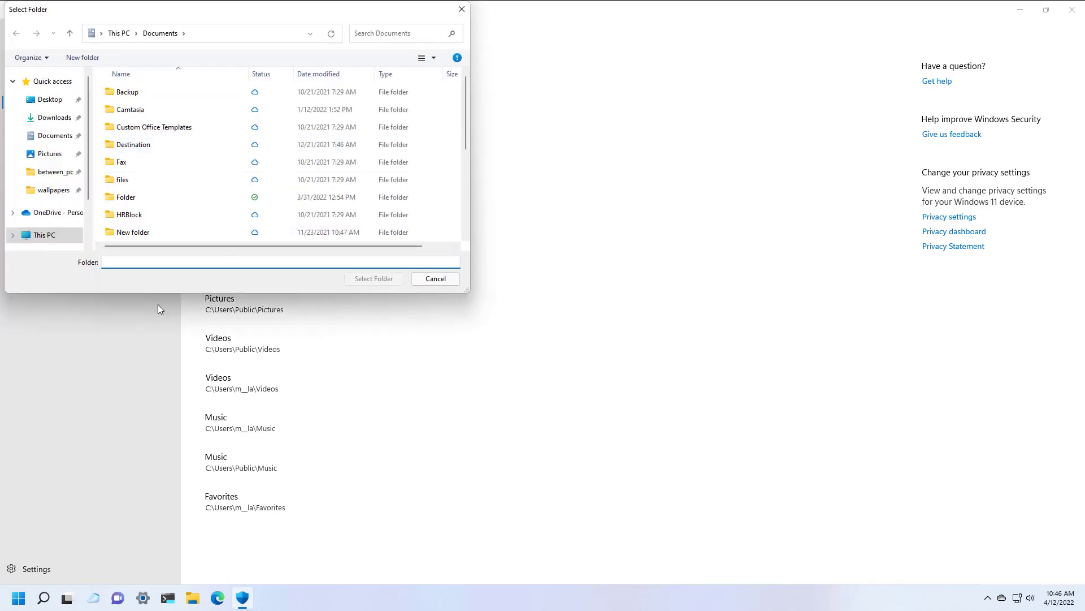
{"action": "scroll", "coordinate": [45, 170], "scroll_direction": "down", "scroll_amount": 2}
{"action": "left_click", "coordinate": [57, 204]}
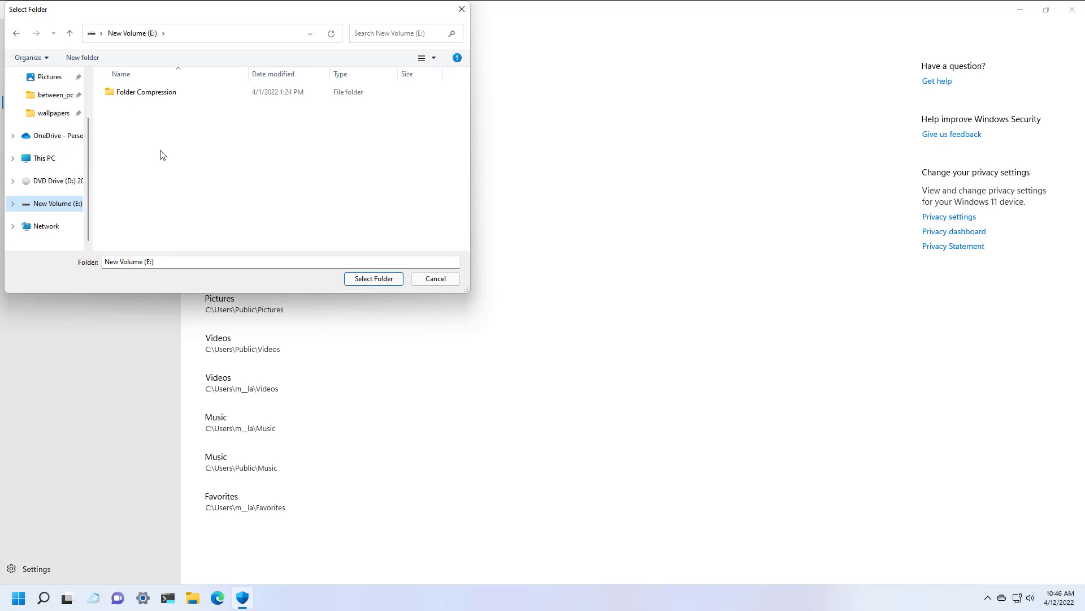
{"action": "left_click", "coordinate": [369, 281]}
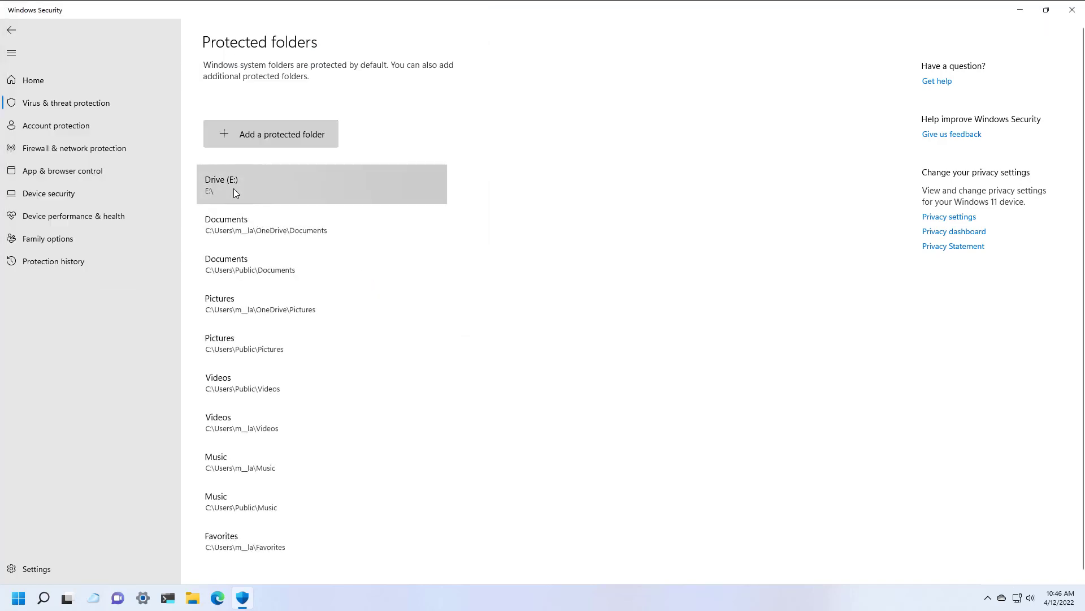
- Remove Drive (E:) from the protected folders list
{"action": "left_click", "coordinate": [233, 189]}
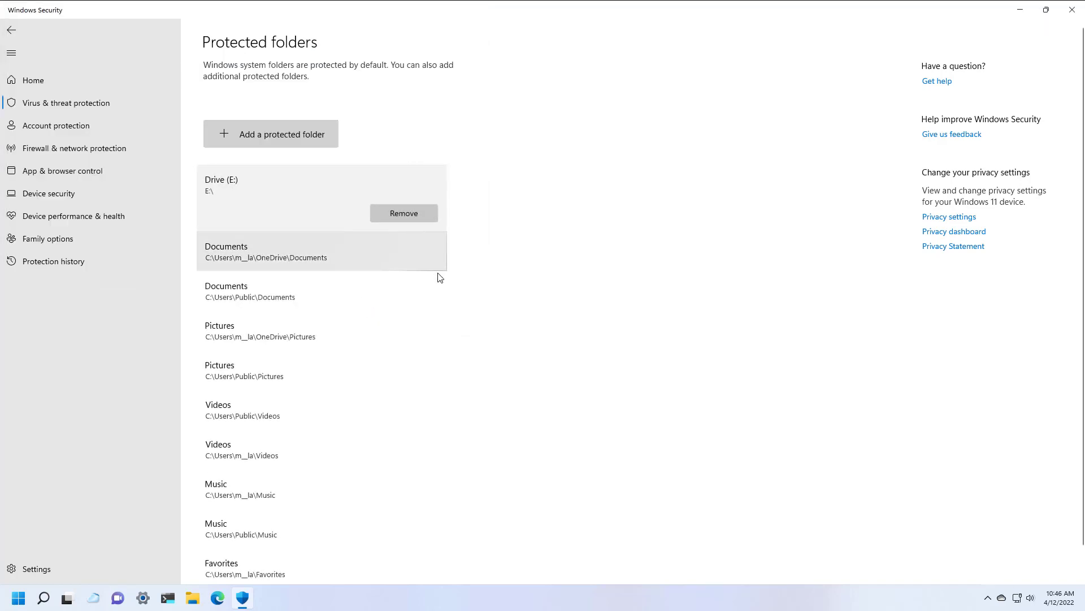
{"action": "left_click", "coordinate": [395, 217]}
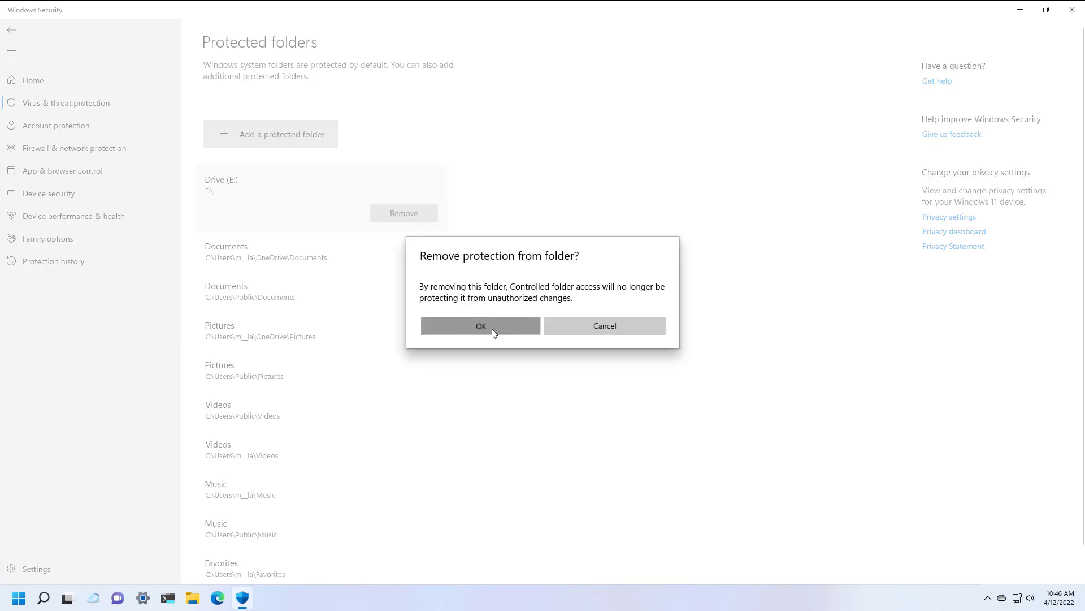
{"action": "left_click", "coordinate": [480, 325]}
- Go back to the Ransomware protection page
{"action": "key", "text": "alt+Left"}
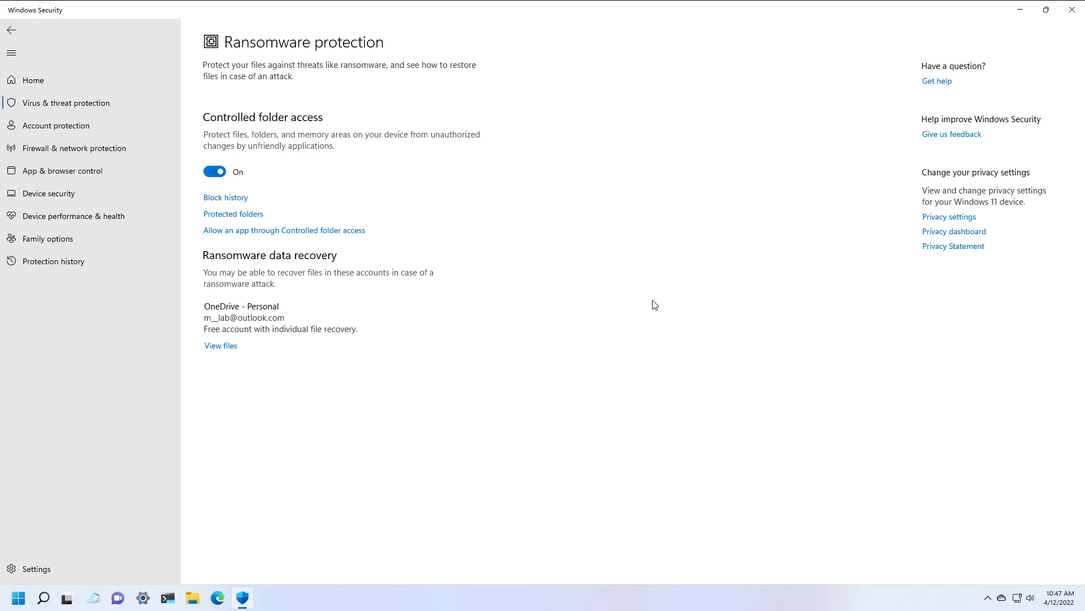
- Open the allowed-apps settings with admin approval, confirm no recently blocked apps, and show the Add an allowed app choices
{"action": "left_click", "coordinate": [261, 235]}
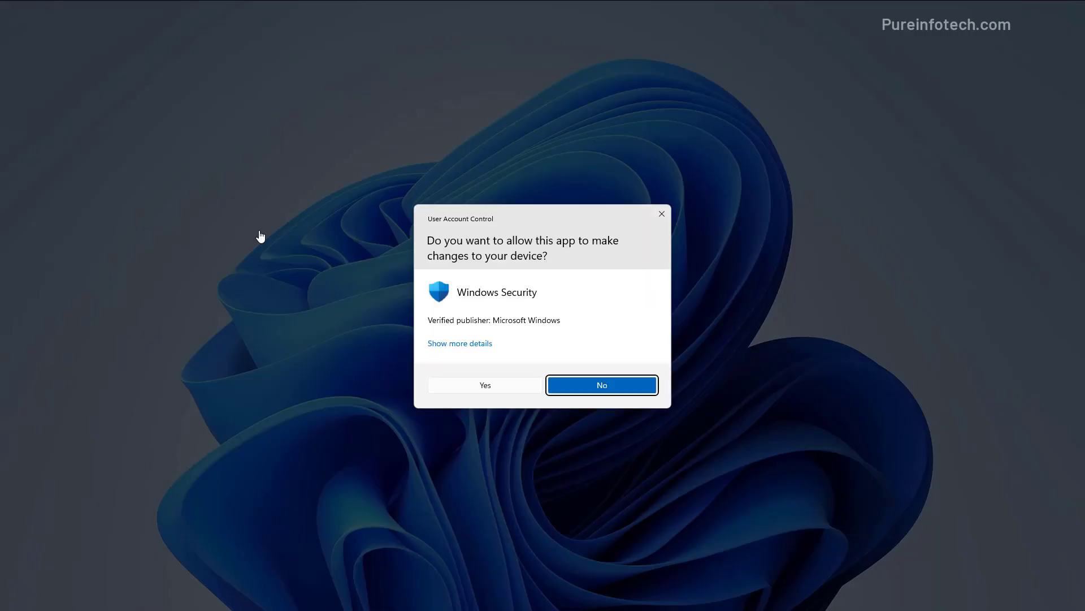
{"action": "key", "text": "Return"}
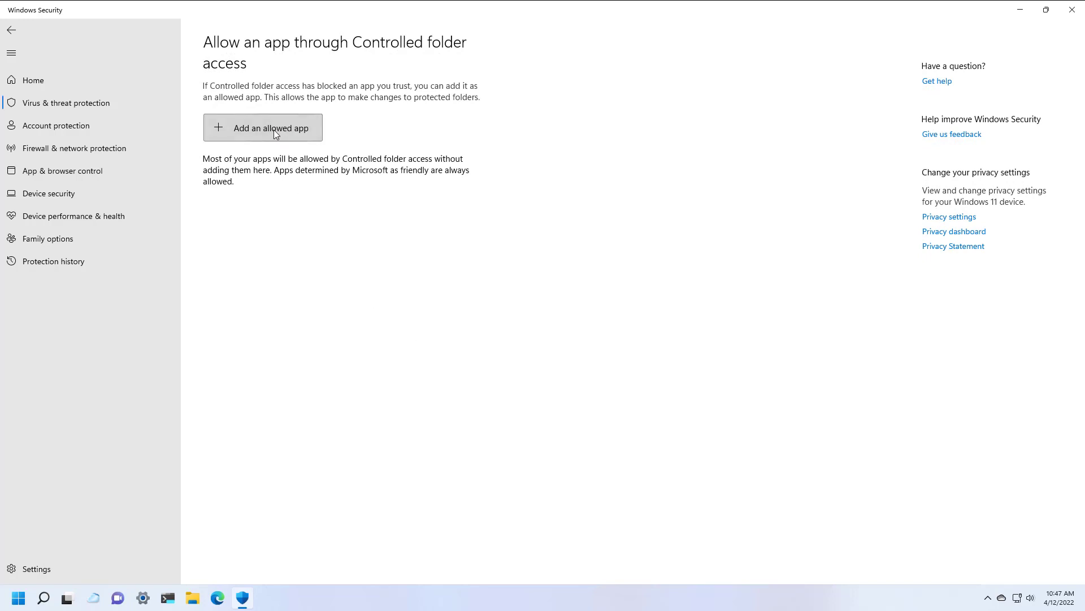
{"action": "left_click", "coordinate": [273, 130]}
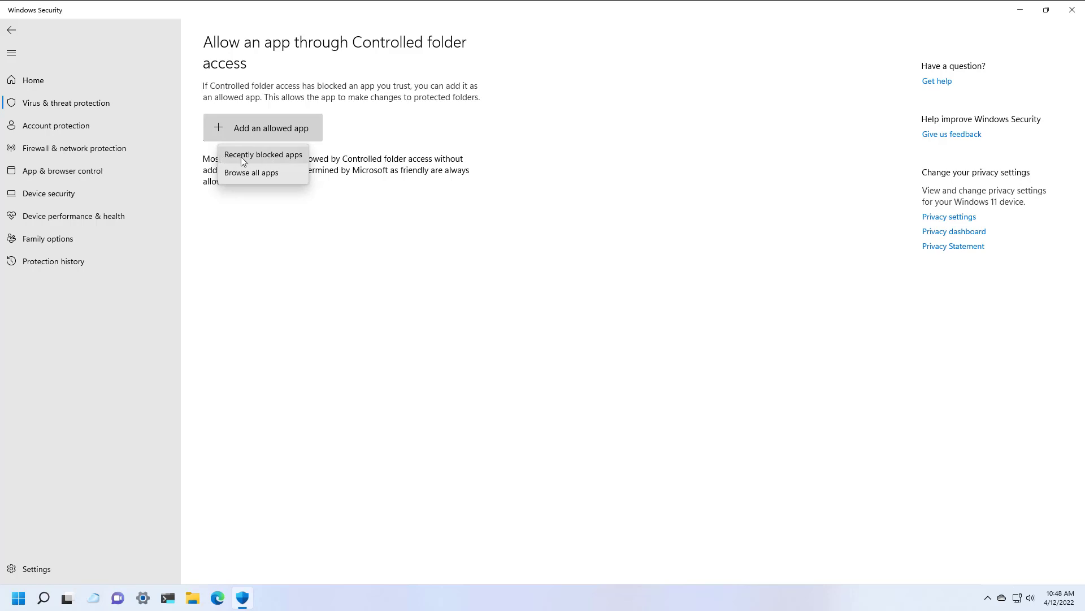
{"action": "left_click", "coordinate": [270, 160]}
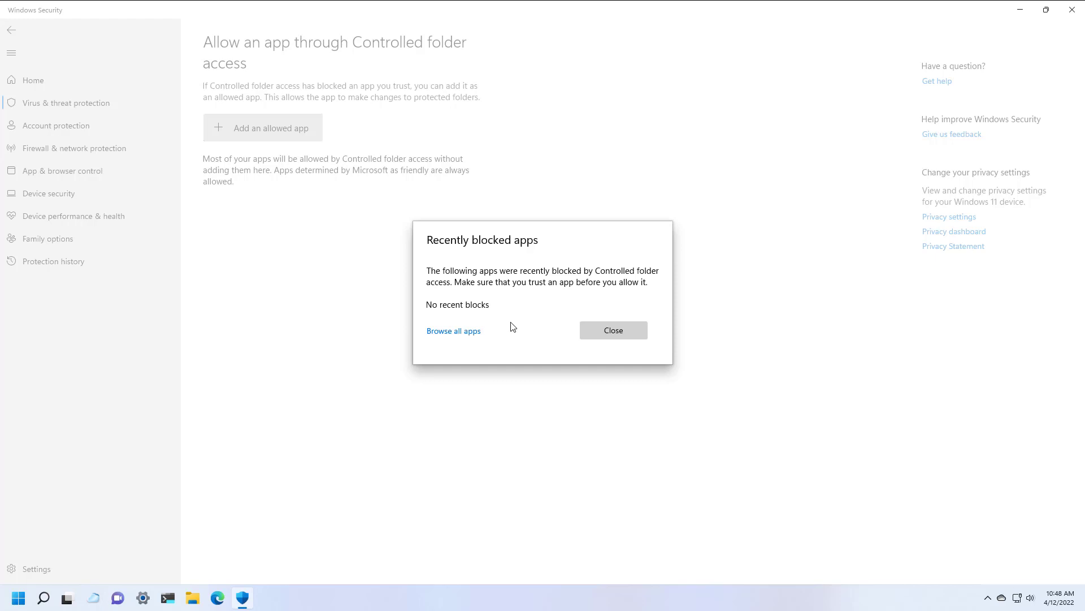
{"action": "key", "text": "Escape"}
{"action": "left_click", "coordinate": [268, 129]}
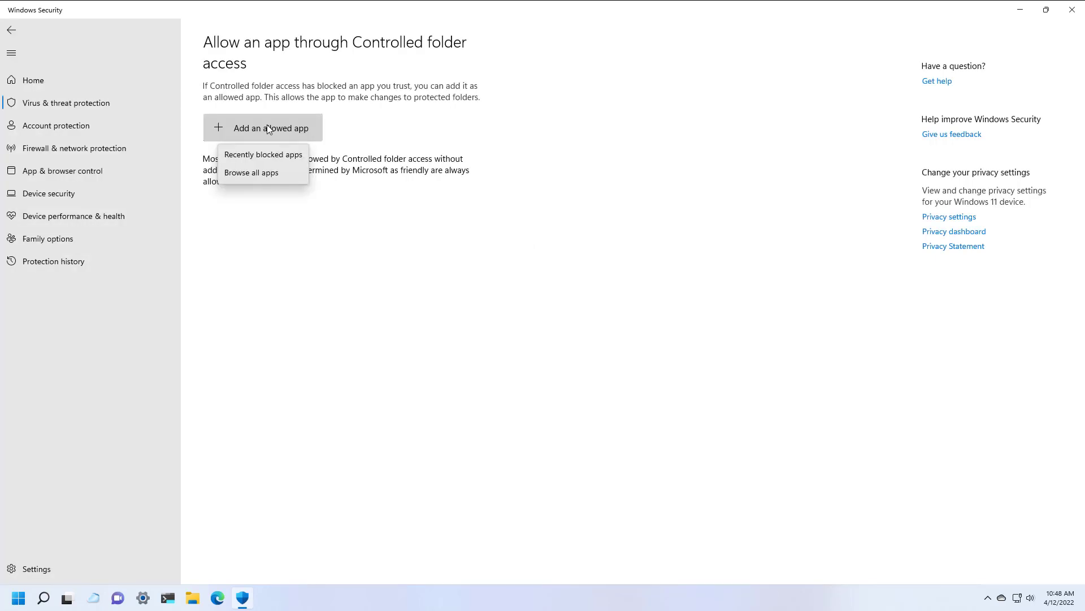
- Allow GoogleUpdate.exe from C:\Program Files (x86)\Google\Update, then remove it from the allowed apps
{"action": "left_click", "coordinate": [263, 173]}
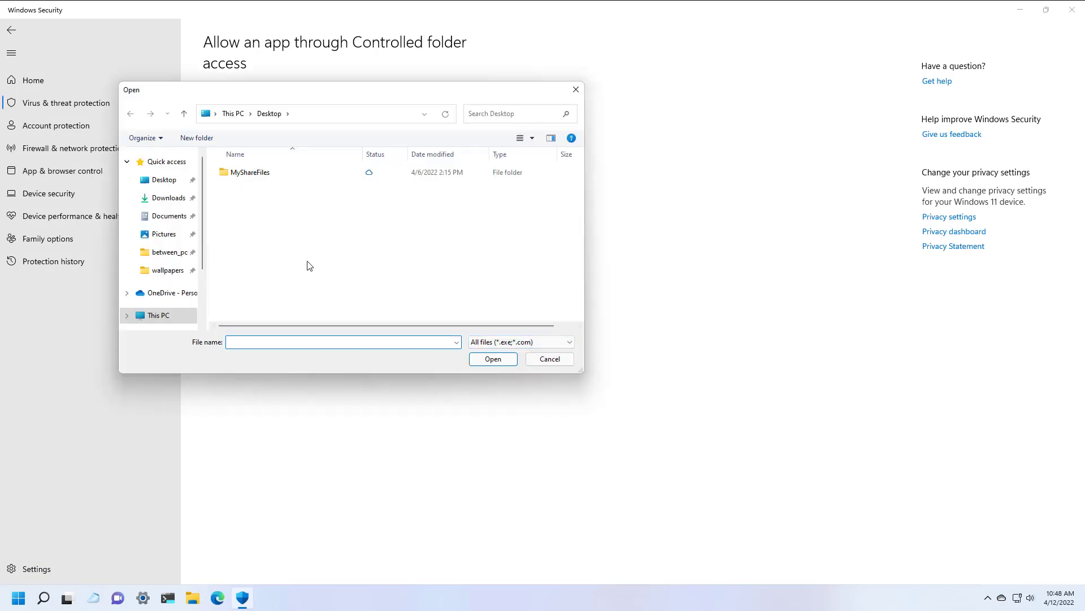
{"action": "left_click", "coordinate": [164, 315]}
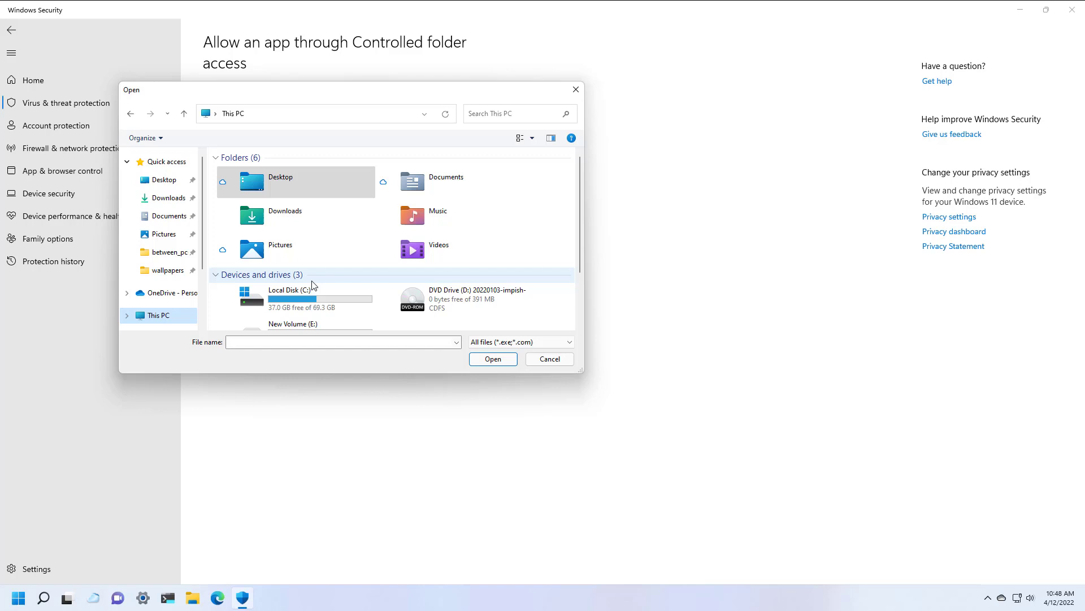
{"action": "double_click", "coordinate": [306, 294]}
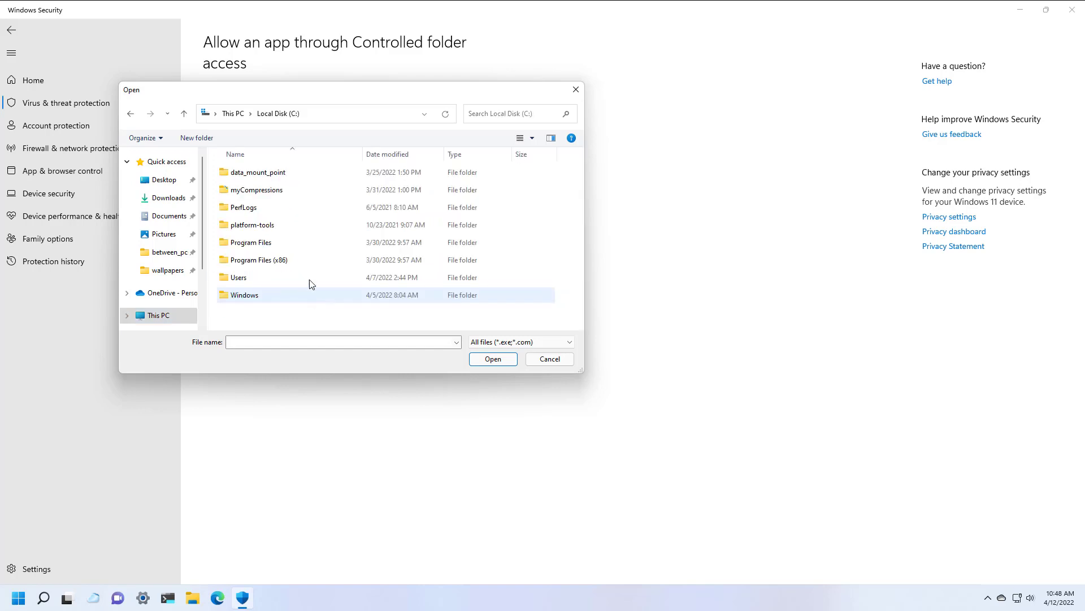
{"action": "double_click", "coordinate": [275, 259]}
{"action": "double_click", "coordinate": [251, 189]}
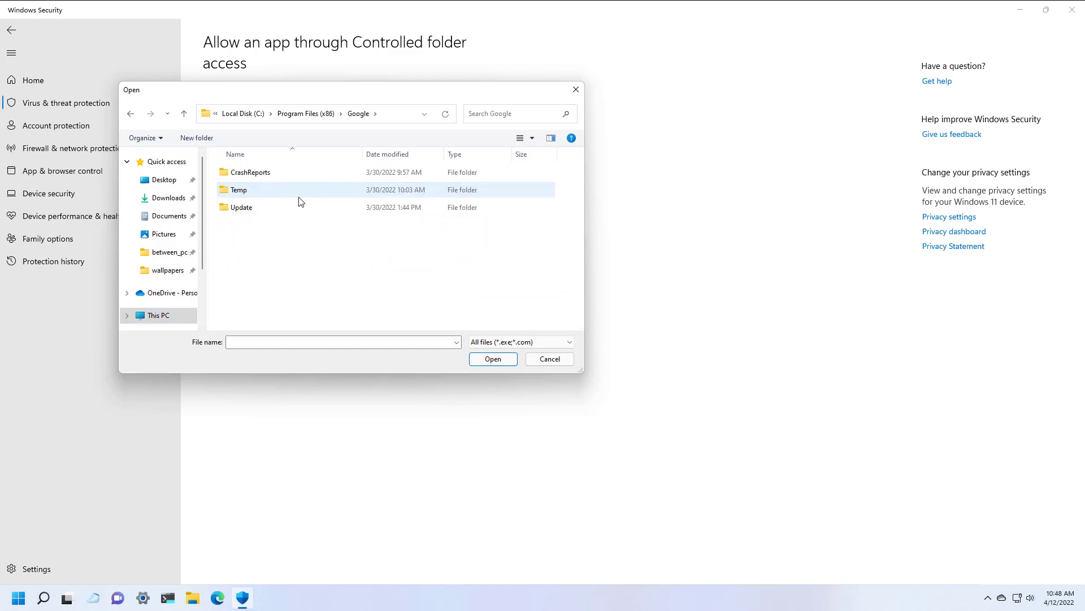
{"action": "key", "text": "alt+Left"}
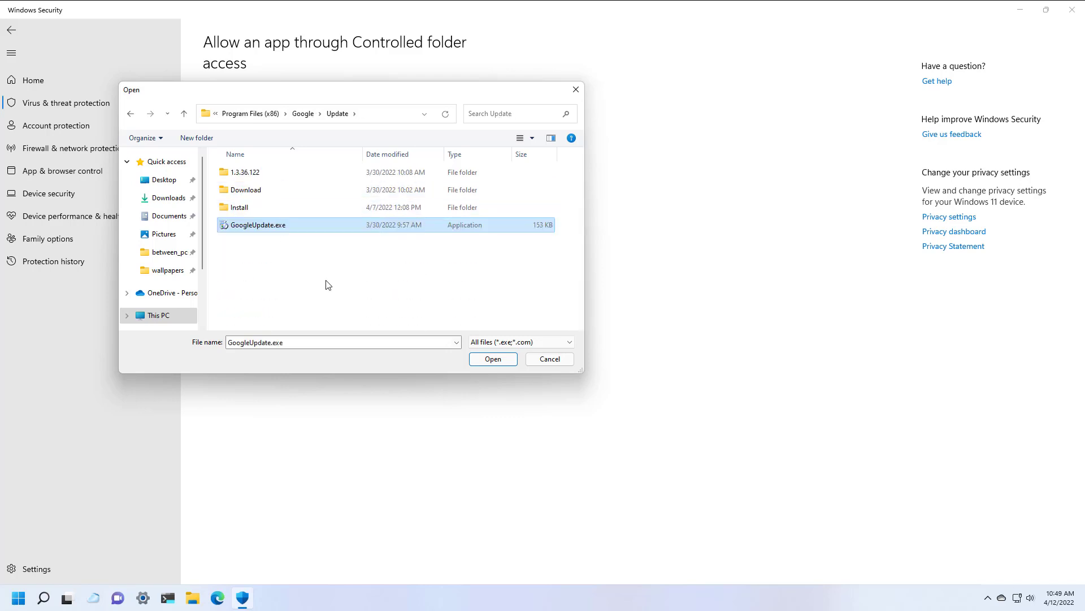
{"action": "left_click", "coordinate": [497, 362]}
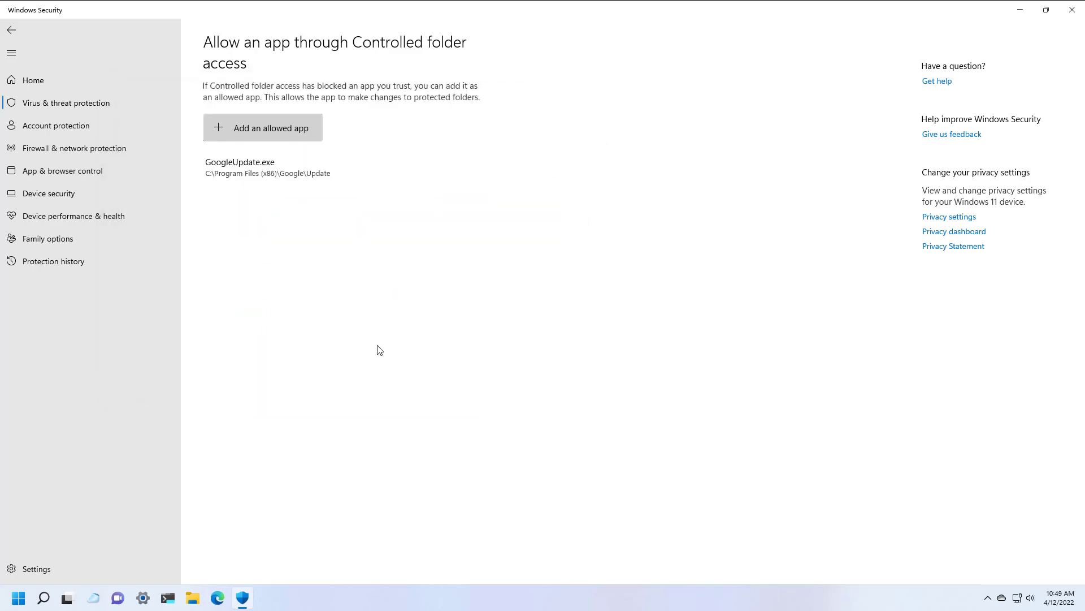
{"action": "left_click", "coordinate": [310, 167]}
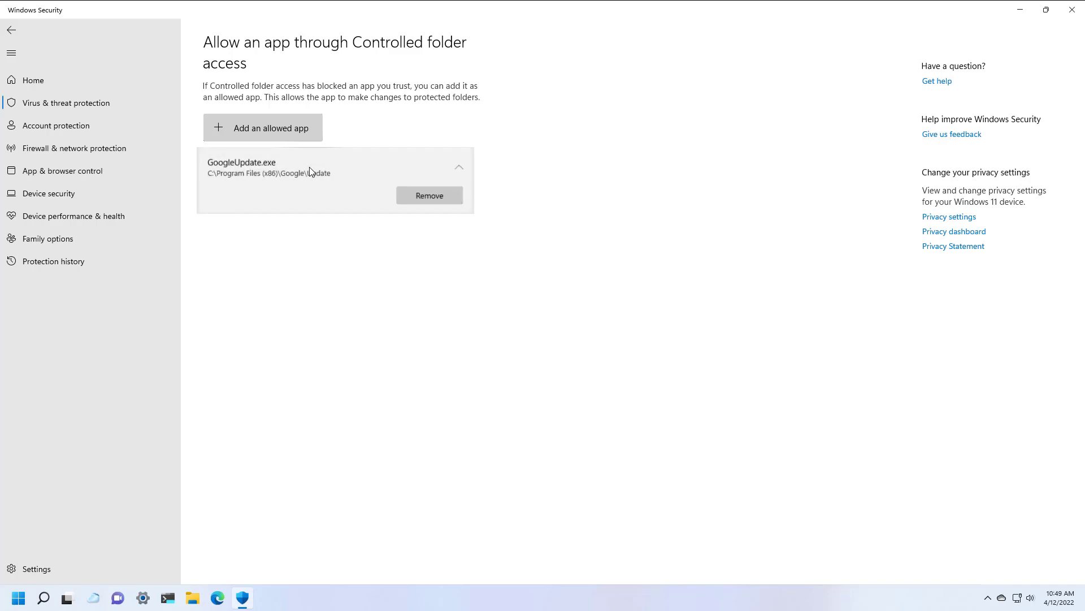
{"action": "left_click", "coordinate": [430, 196]}
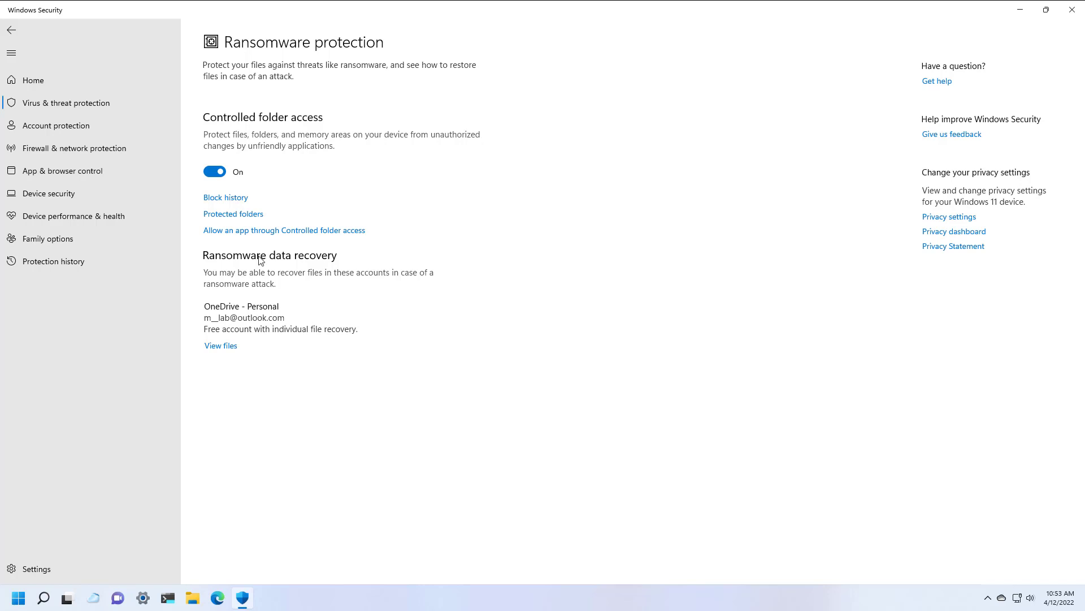
- Check the block history, which shows no recent actions
{"action": "left_click", "coordinate": [226, 202]}
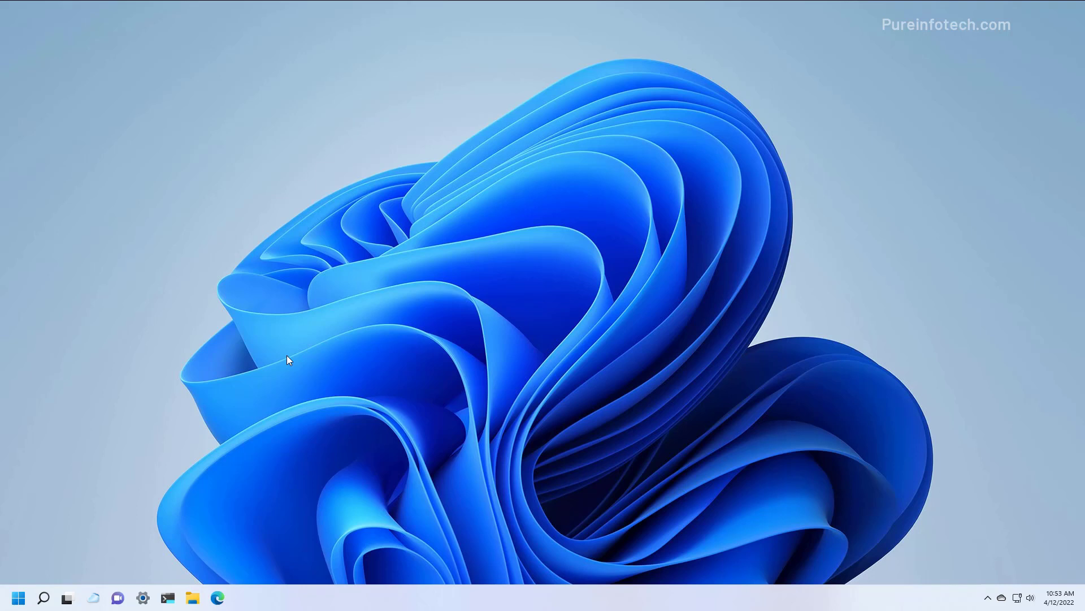
- Reopen Windows Security and return to its Ransomware protection page
{"action": "key", "text": "super"}
{"action": "type", "text": "windows"}
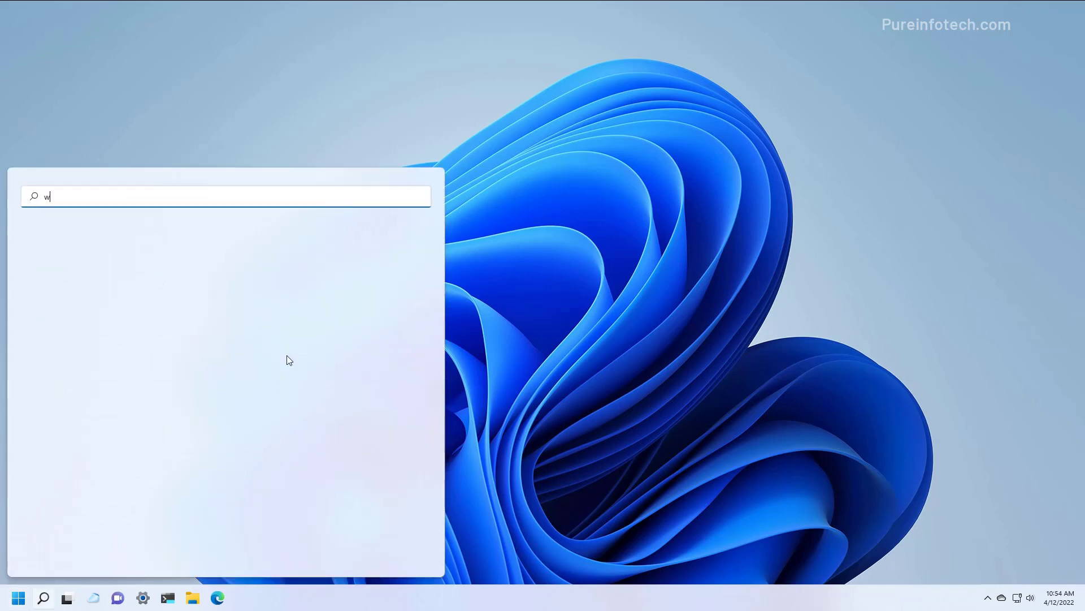
{"action": "left_click", "coordinate": [288, 366]}
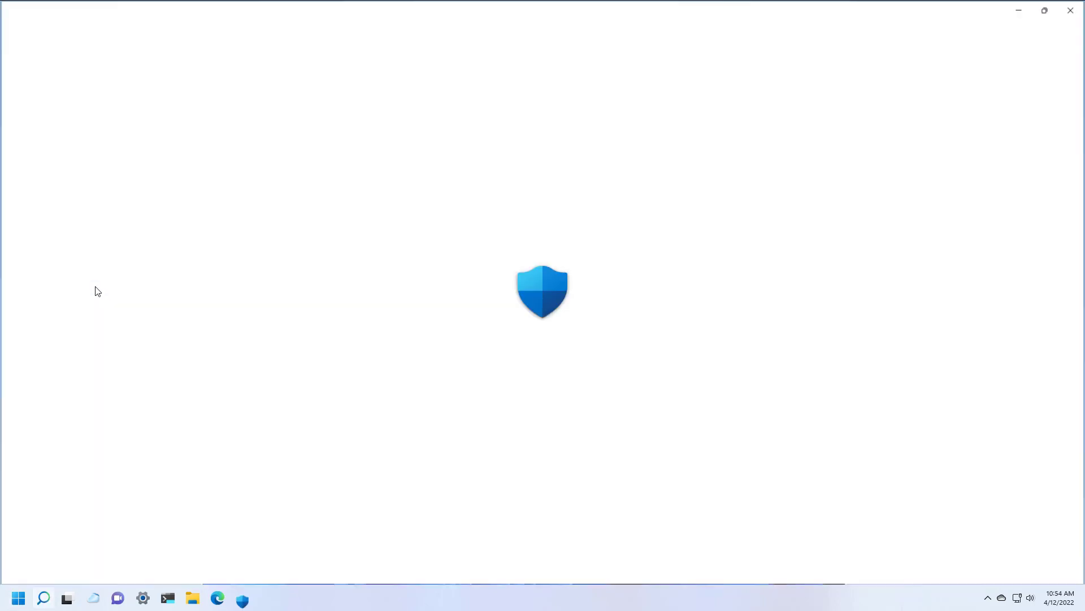
{"action": "left_click", "coordinate": [114, 102]}
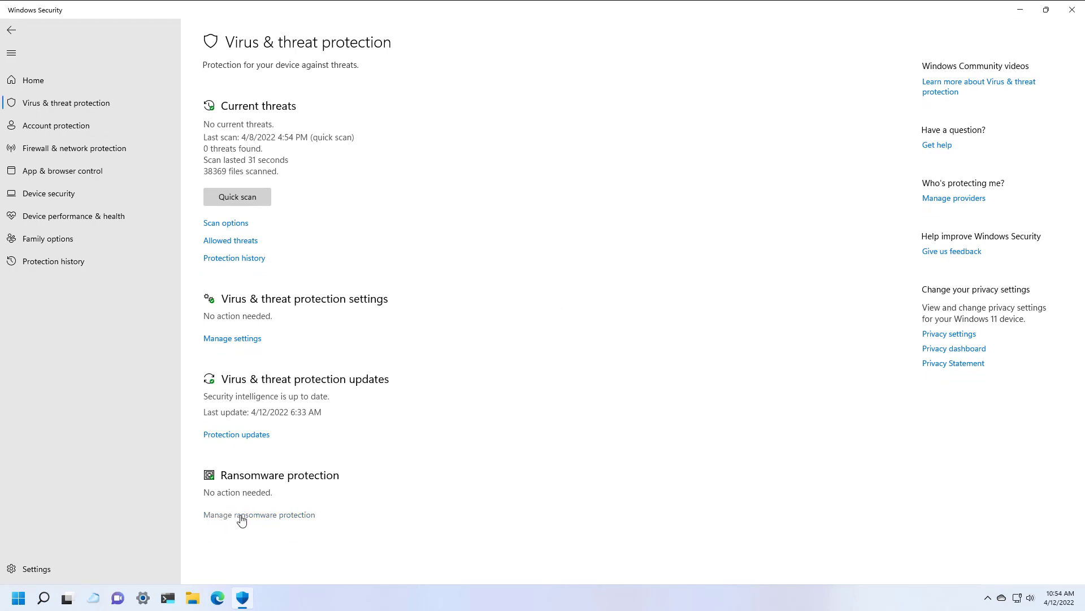
{"action": "left_click", "coordinate": [284, 516]}
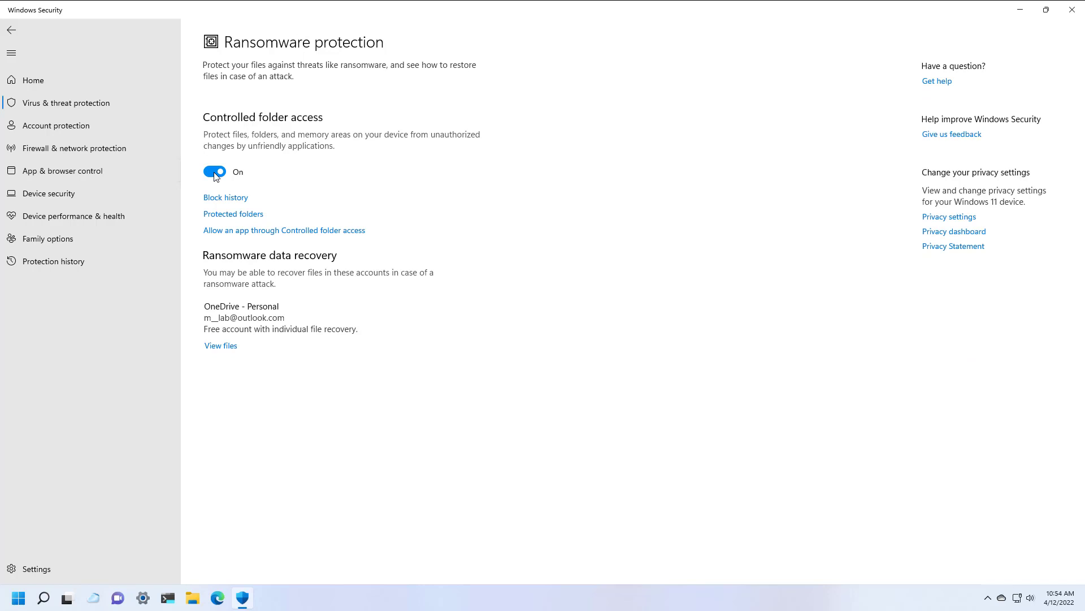
- Turn Controlled folder access Off with admin approval, then view and close the OneDrive - Personal files
{"action": "left_click", "coordinate": [216, 172]}
{"action": "left_click", "coordinate": [488, 389]}
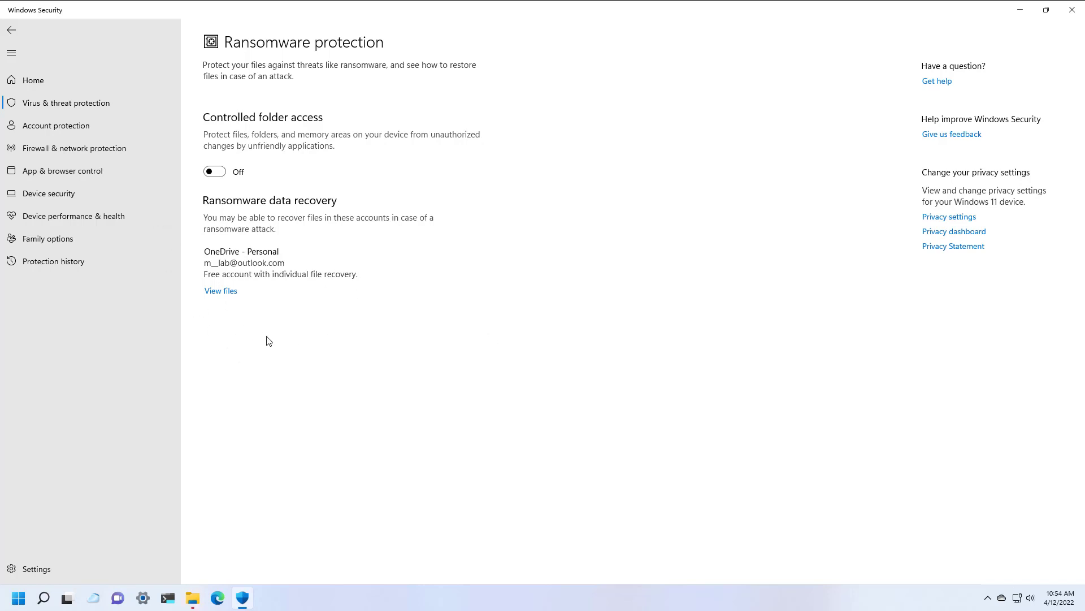
{"action": "left_click", "coordinate": [199, 599]}
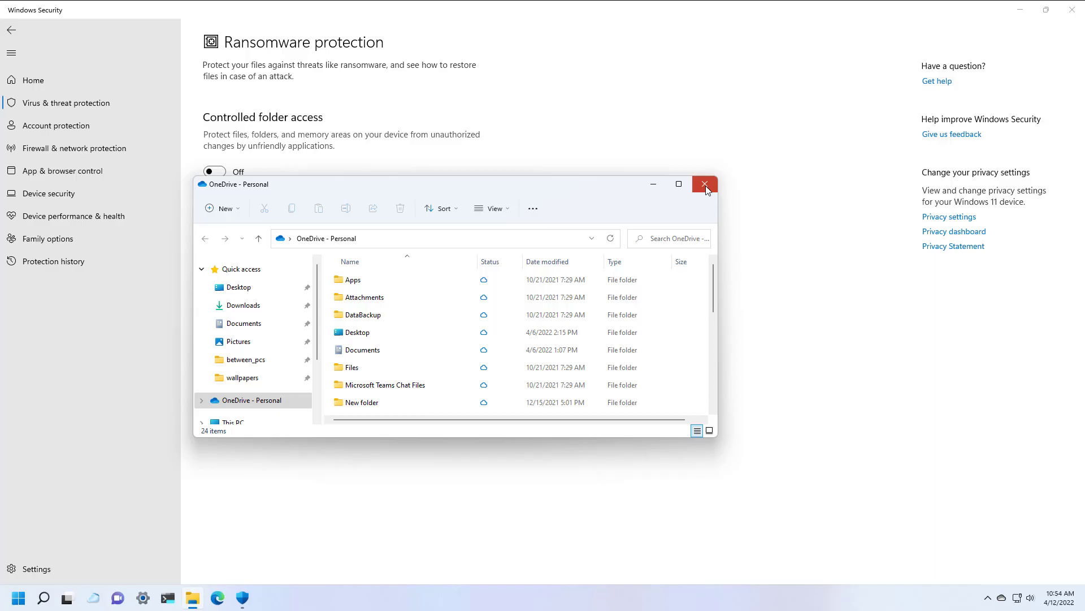
{"action": "left_click", "coordinate": [705, 185]}
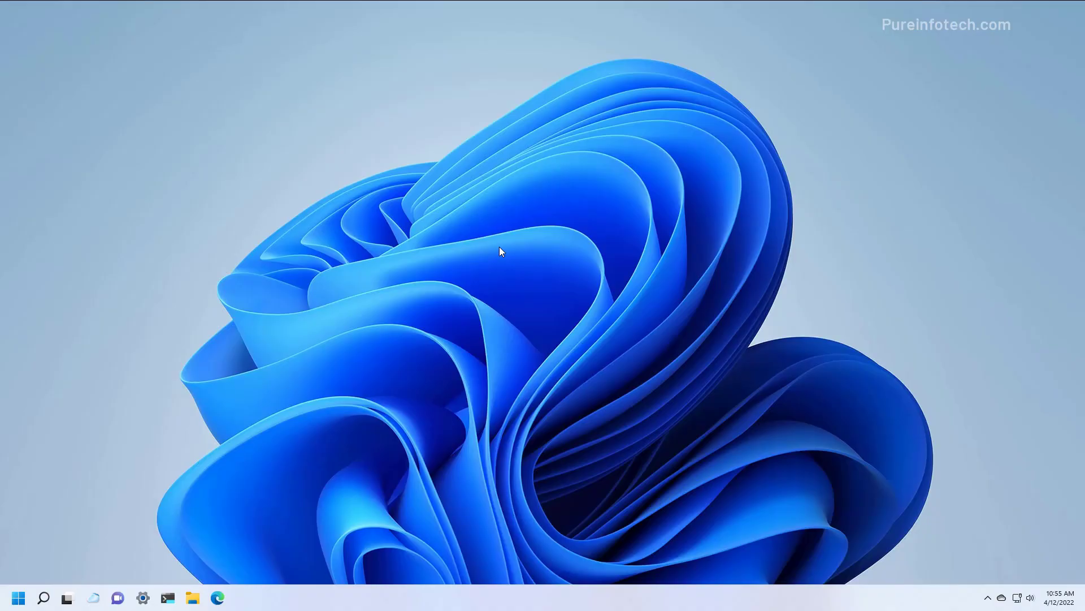